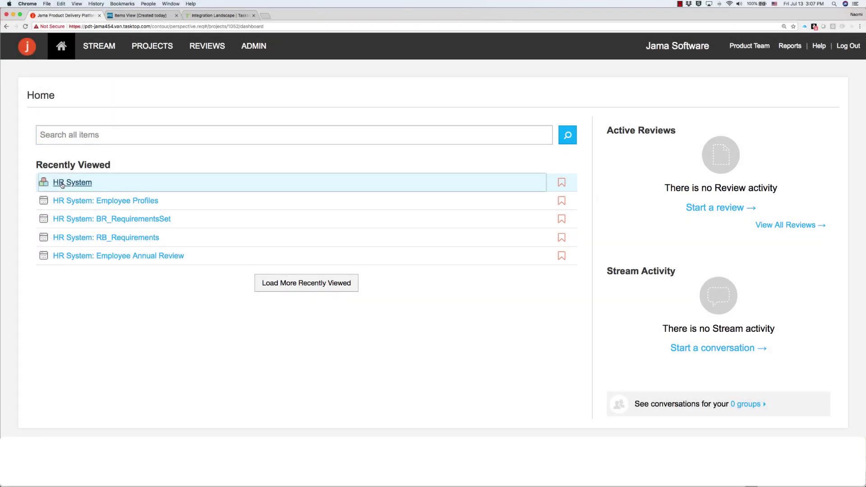
Open the HR System project and bring up the actions menu for the Employee Profiles set
left_click(62, 185)
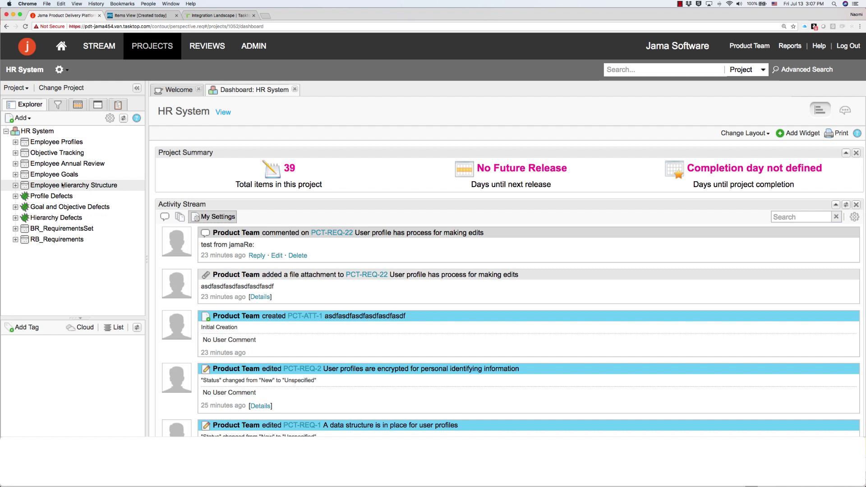
right_click(59, 143)
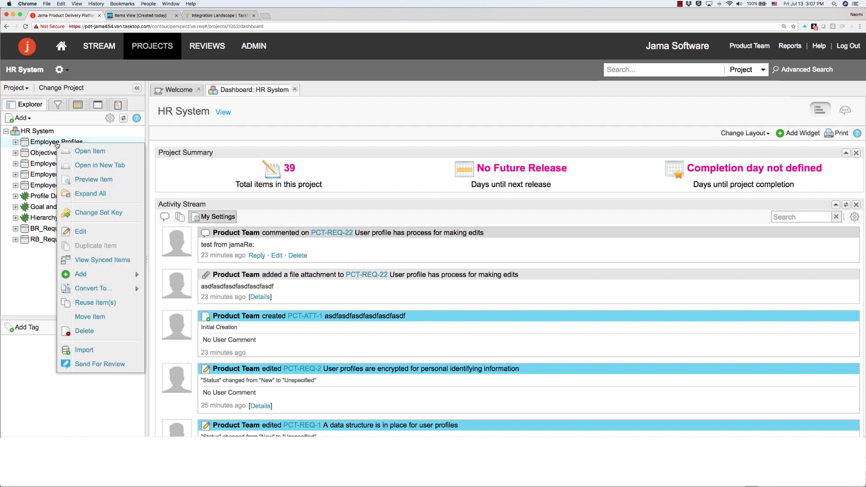
Start a new requirement under Employee Profiles named 'Allow users to create personal profiles'
mouse_move(131, 274)
mouse_move(180, 276)
left_click(223, 278)
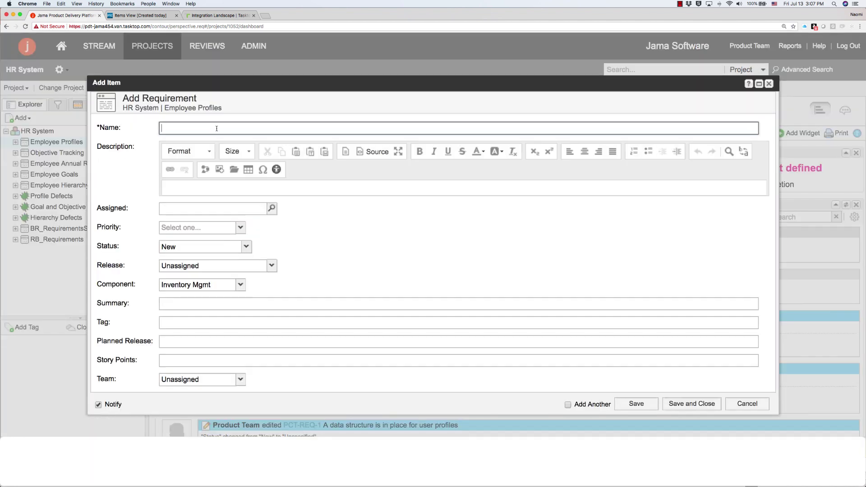
type("Allow users to create personal profiles")
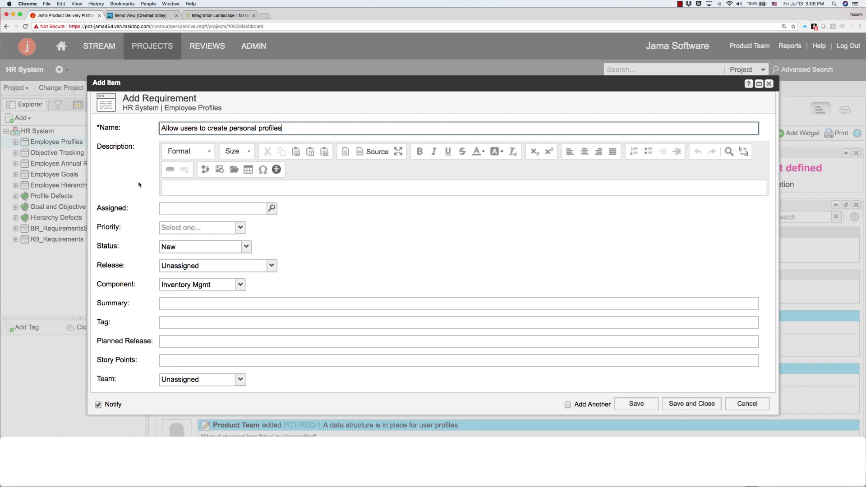
Add the company-email acceptance-criteria description, Medium priority and planned release 7
left_click(187, 187)
type("AC")
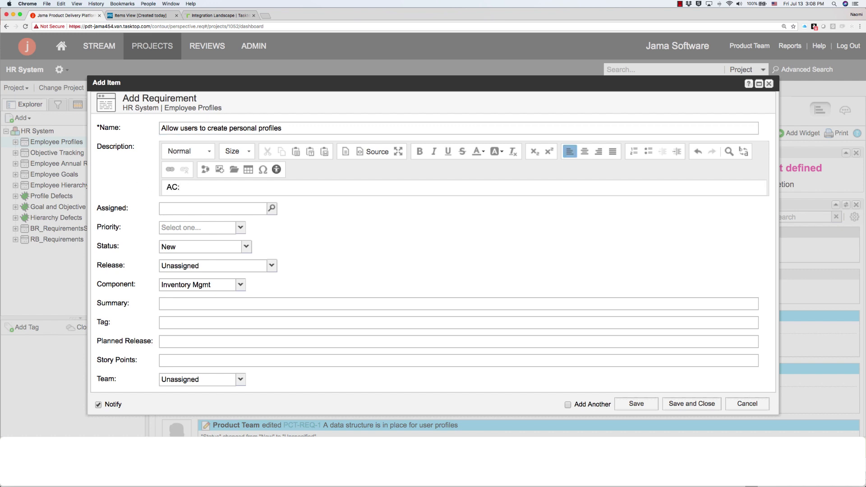
type(": User can create a personal p")
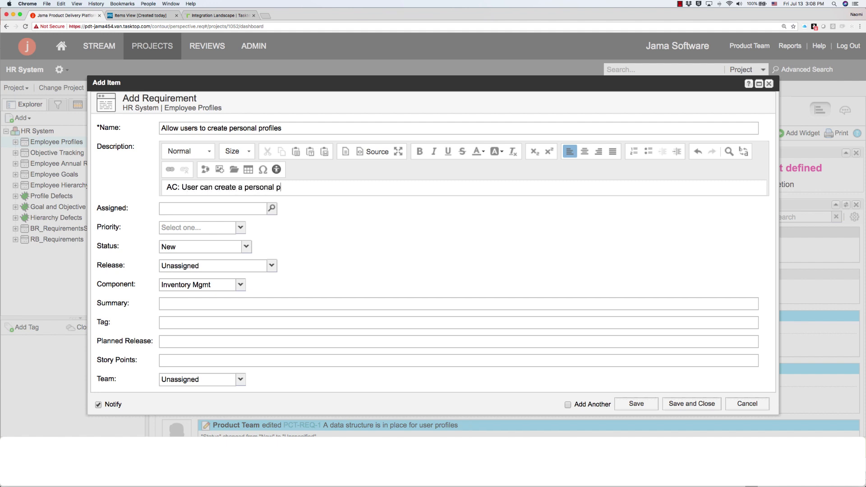
type("rofile with their company email")
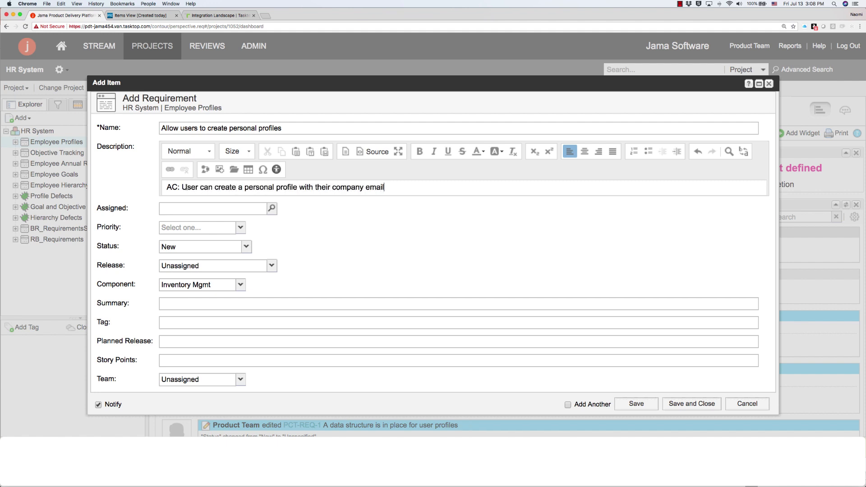
left_click(189, 226)
left_click(190, 253)
left_click(199, 338)
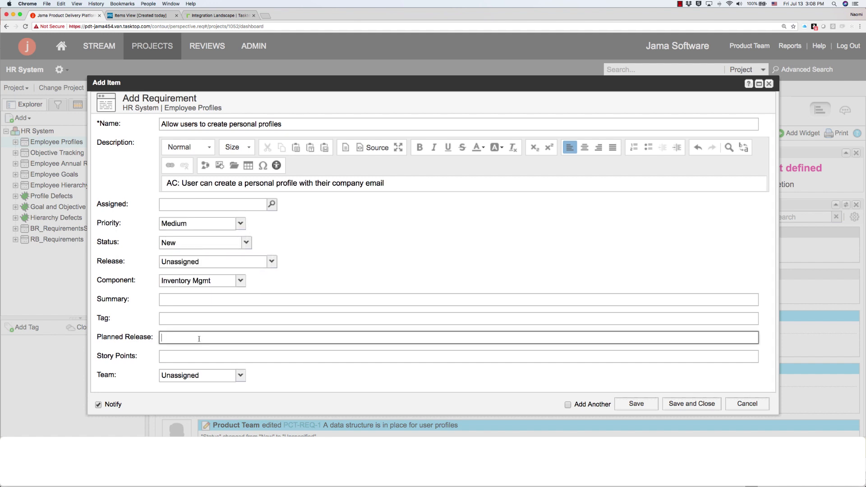
type("7")
Set the status to Ready for Development, then save and commit the requirement
left_click(246, 243)
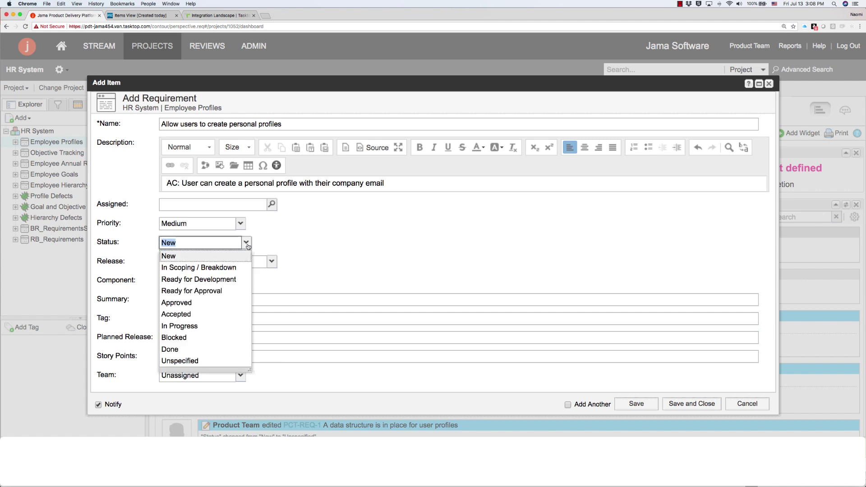
left_click(230, 280)
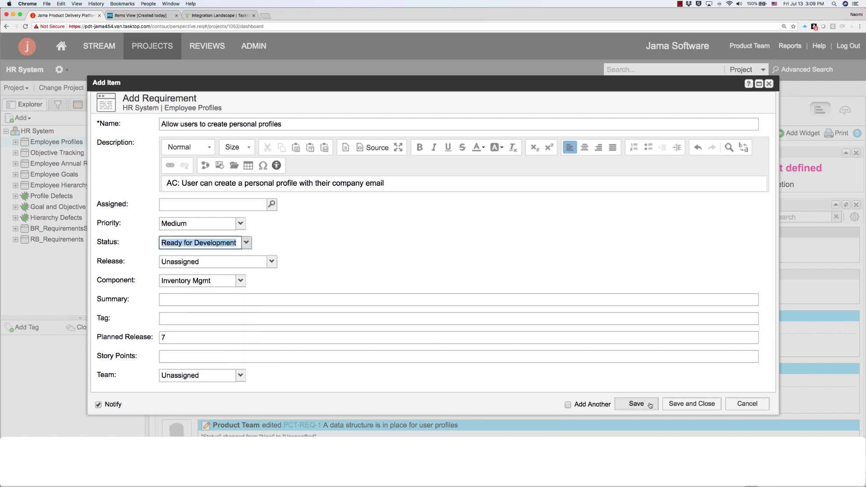
left_click(684, 404)
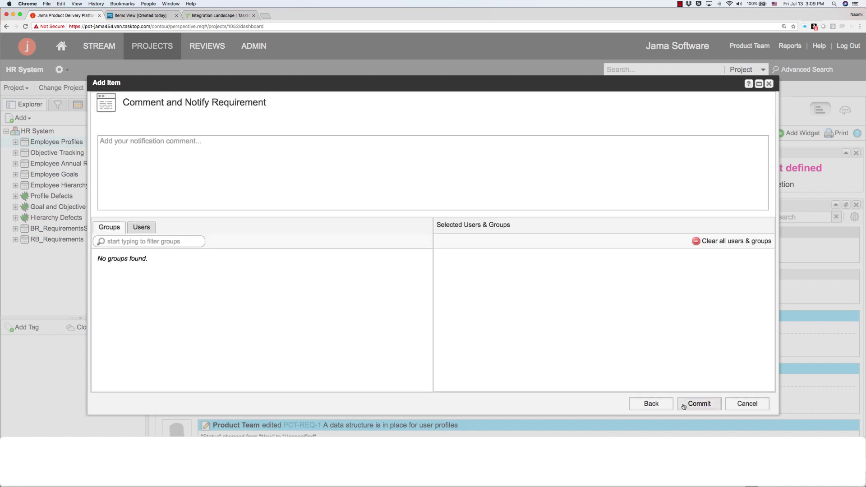
left_click(684, 405)
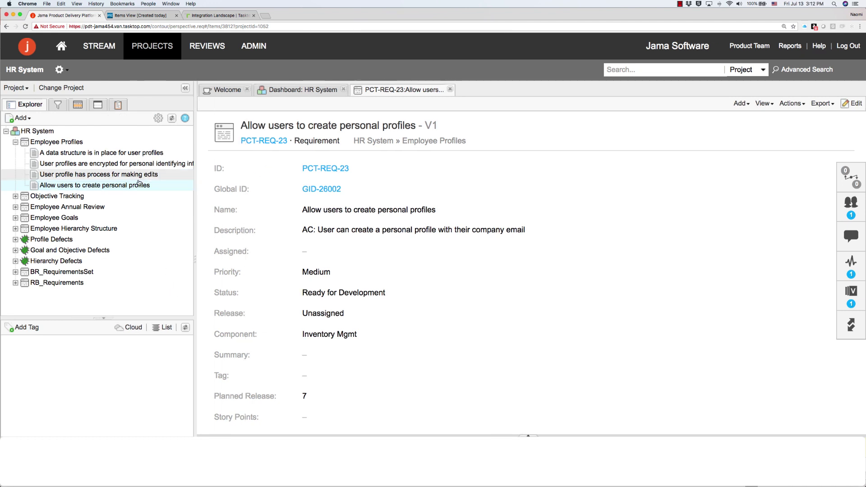
Add child requirement 'Allow users to upload a picture to their personal profile', Ready for Development, and commit
right_click(122, 186)
mouse_move(189, 296)
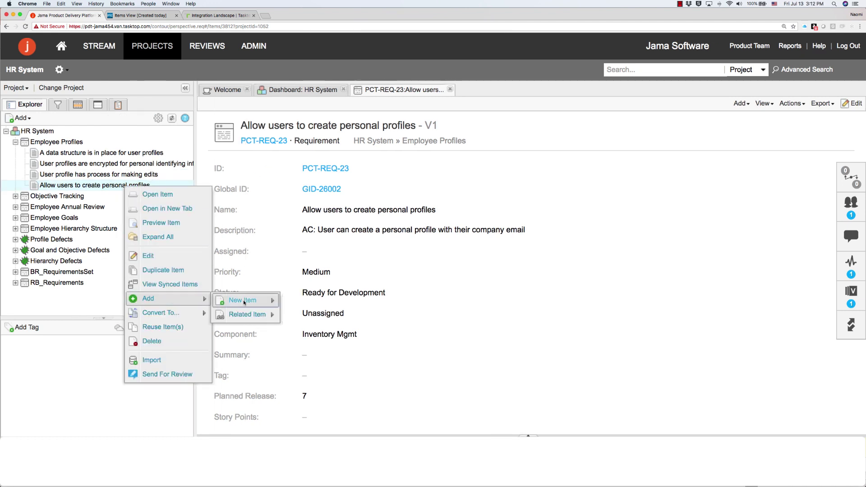
left_click(243, 298)
type("Allow users to up")
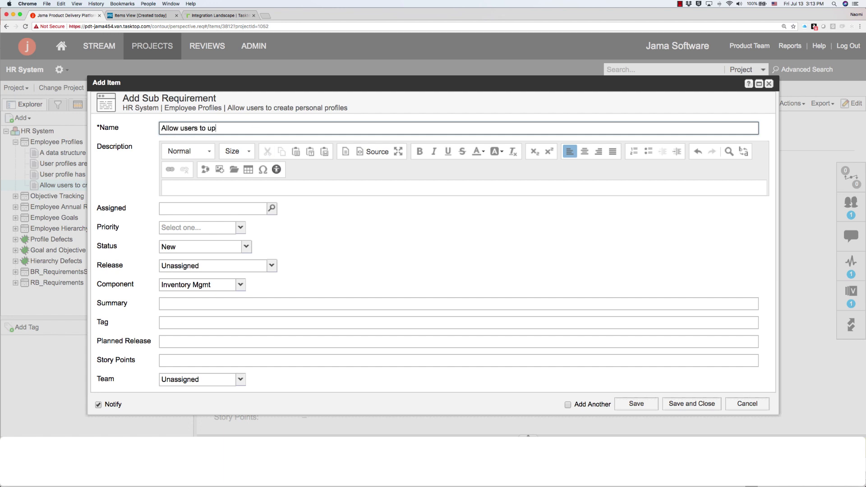
type("load a picture to their personal profile")
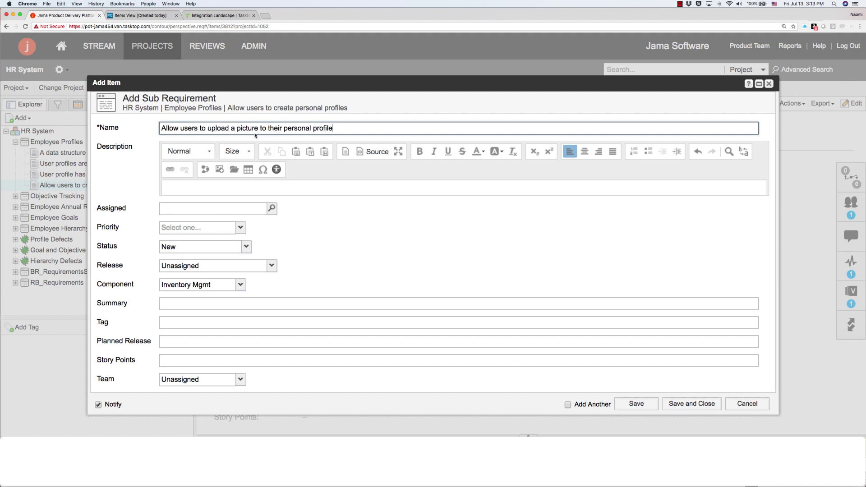
left_click(246, 247)
left_click(239, 287)
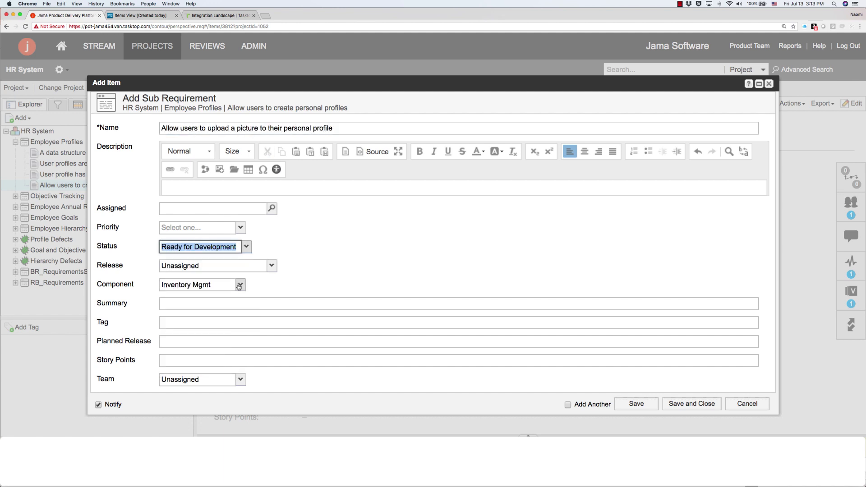
left_click(691, 404)
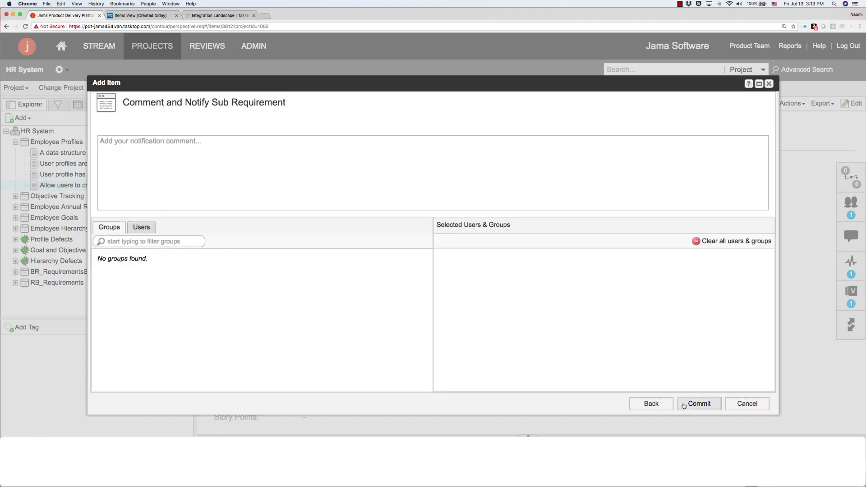
left_click(692, 403)
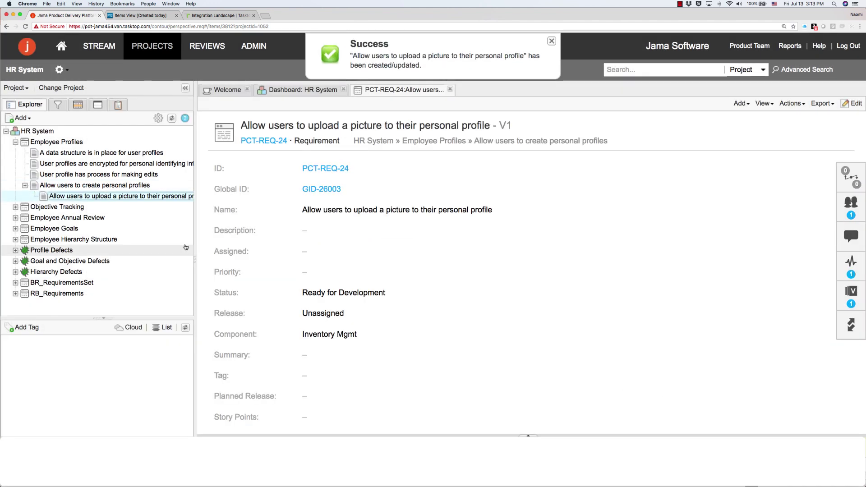
Add child requirement 'Allow users to add personal information to their profile', Ready for Development, and commit
right_click(120, 187)
mouse_move(201, 296)
mouse_move(239, 298)
left_click(310, 300)
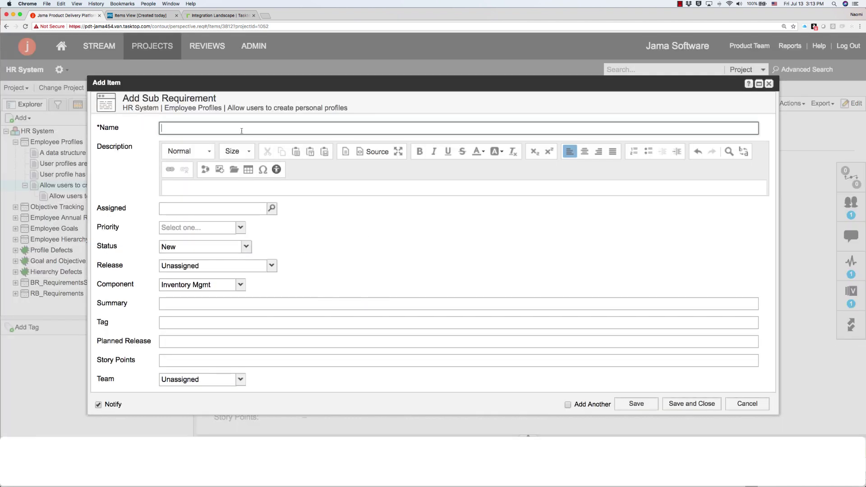
type("Allow users to add personal information to their profile")
left_click(246, 246)
left_click(199, 283)
left_click(692, 404)
left_click(683, 405)
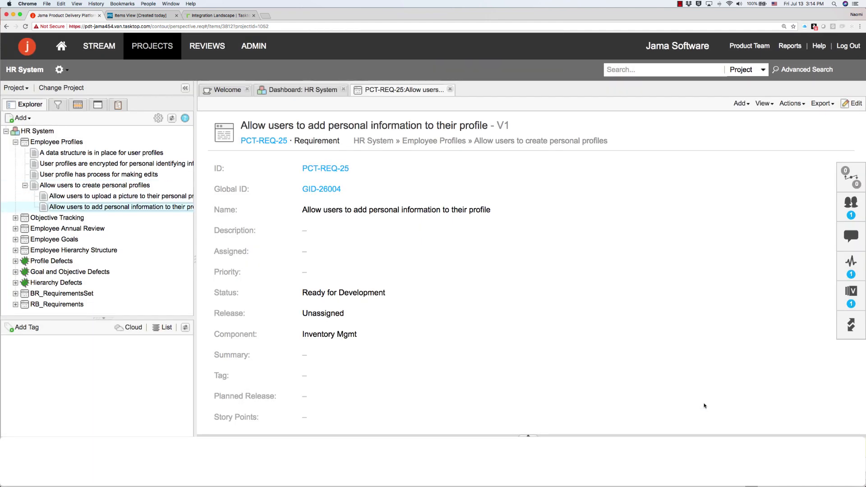
In Integrity, open requirement 1845's relationships and inspect contained requirement 1847
left_click(137, 16)
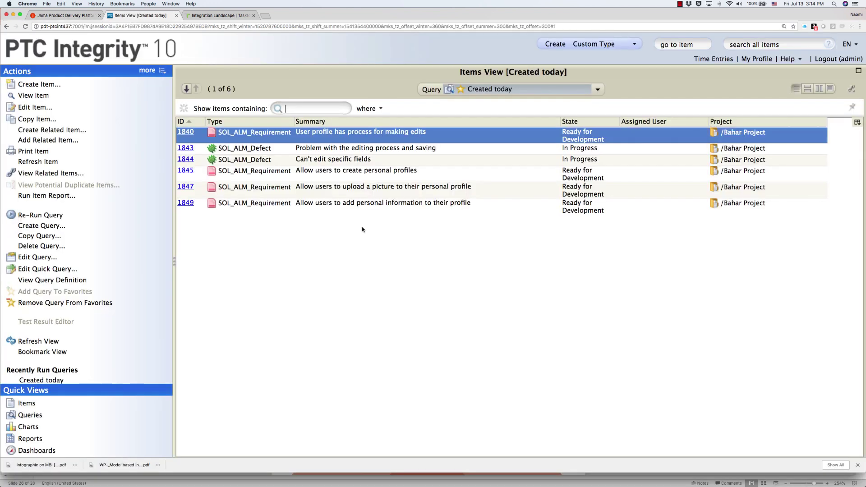
left_click(188, 173)
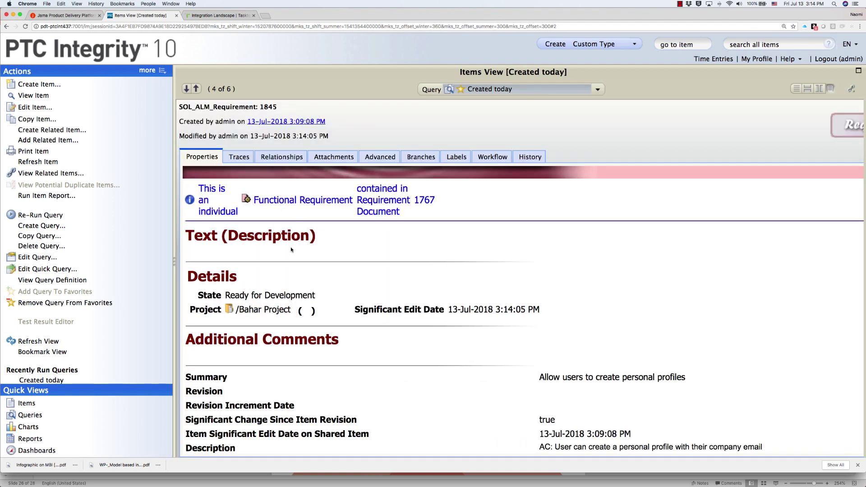
scroll(291, 248, "down", 3)
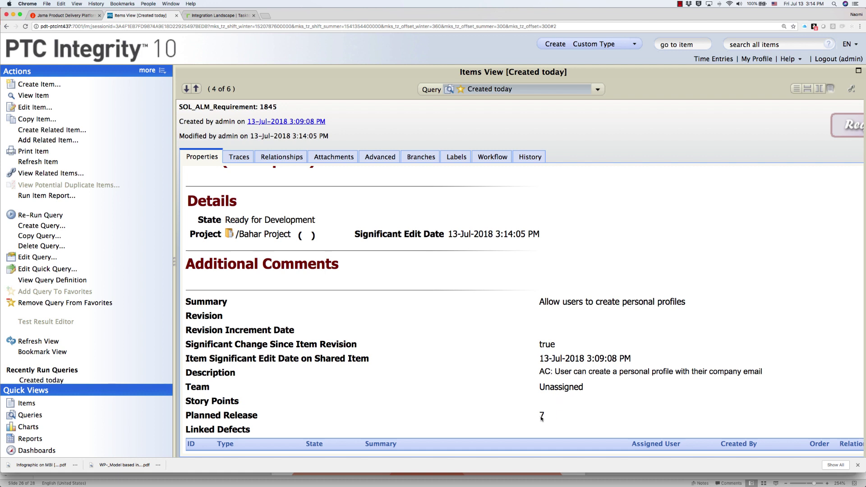
left_click(275, 157)
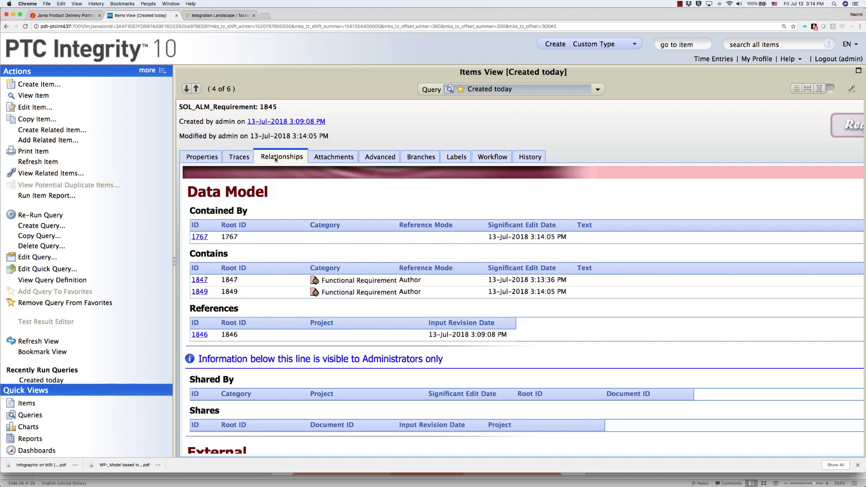
left_click(200, 280)
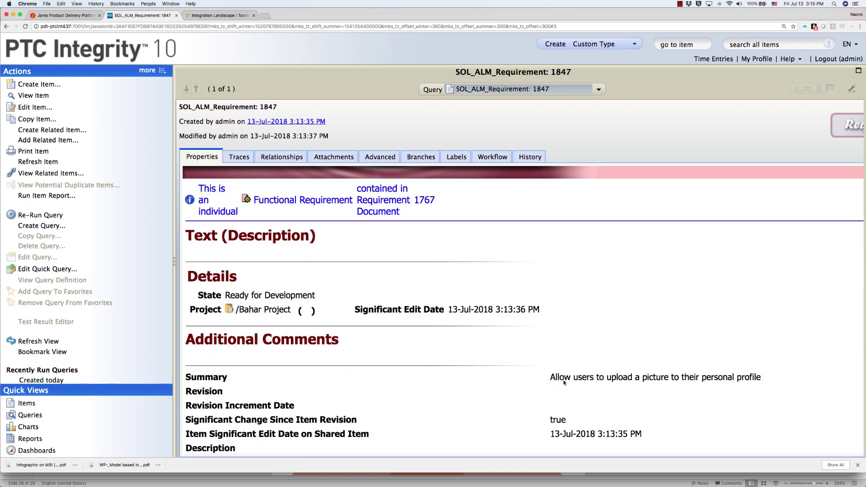
left_click(281, 156)
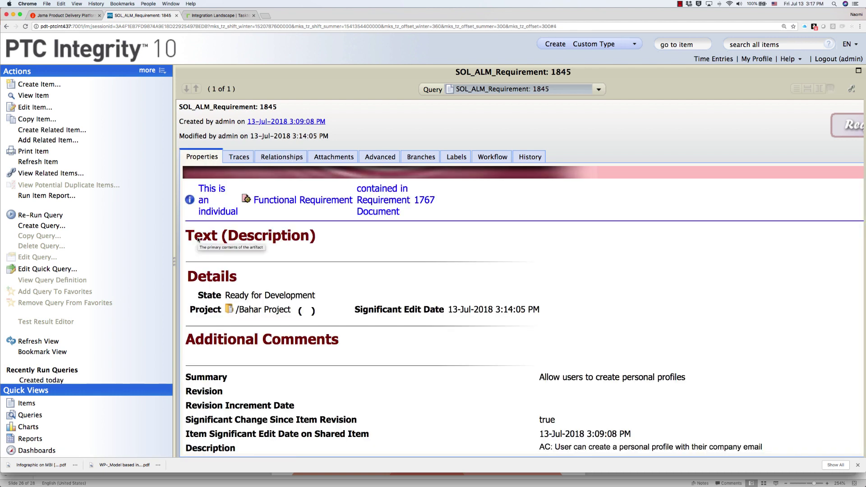
Set requirement 1845's team to Dev Team 1 and apply the change
right_click(436, 127)
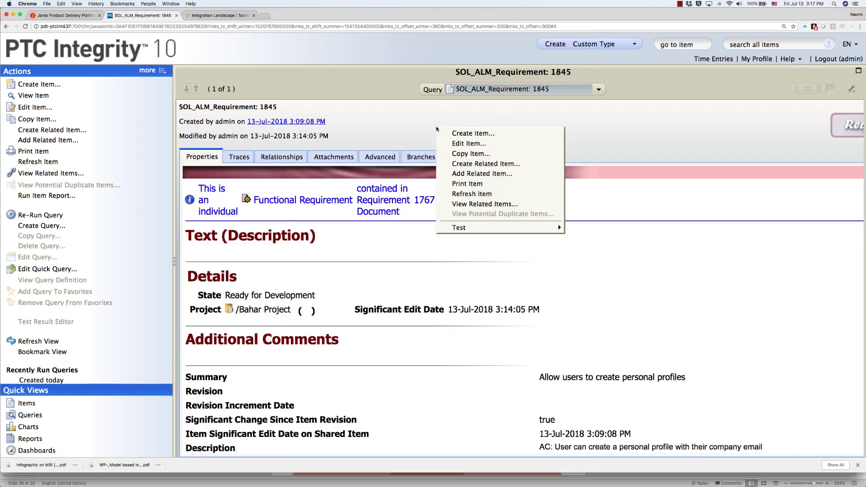
left_click(459, 142)
scroll(328, 242, "down", 5)
scroll(328, 242, "down", 1)
left_click(455, 334)
left_click(445, 325)
left_click(820, 449)
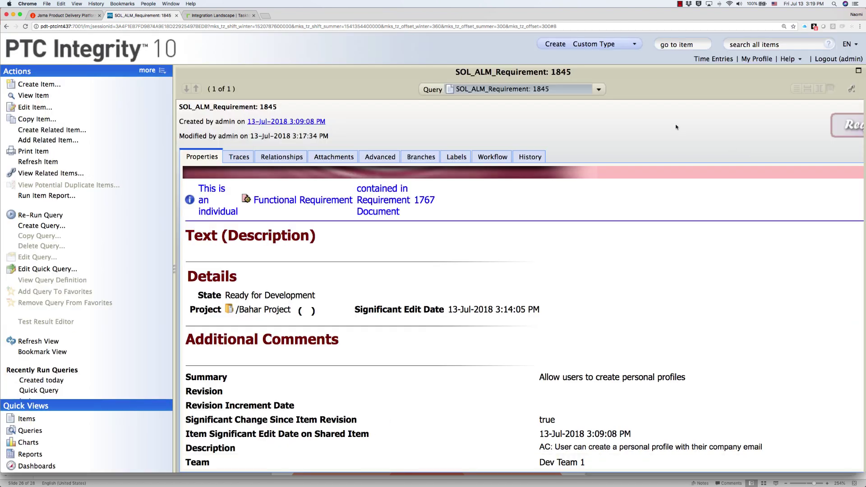
Attach Wireframes_HR System.png from Downloads to requirement 1845 and save it
right_click(677, 127)
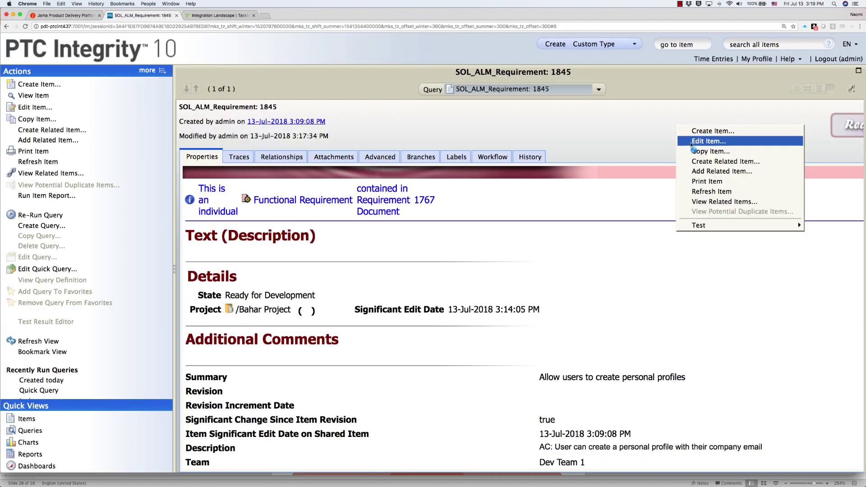
left_click(708, 141)
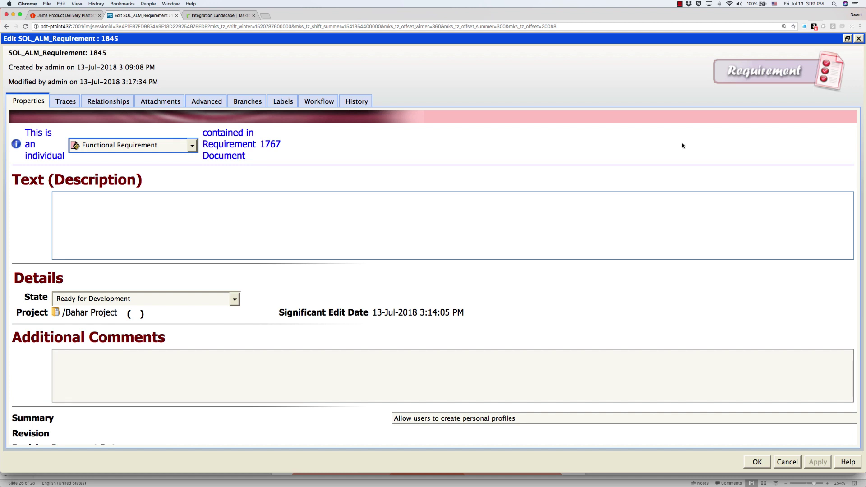
left_click(152, 103)
left_click(198, 154)
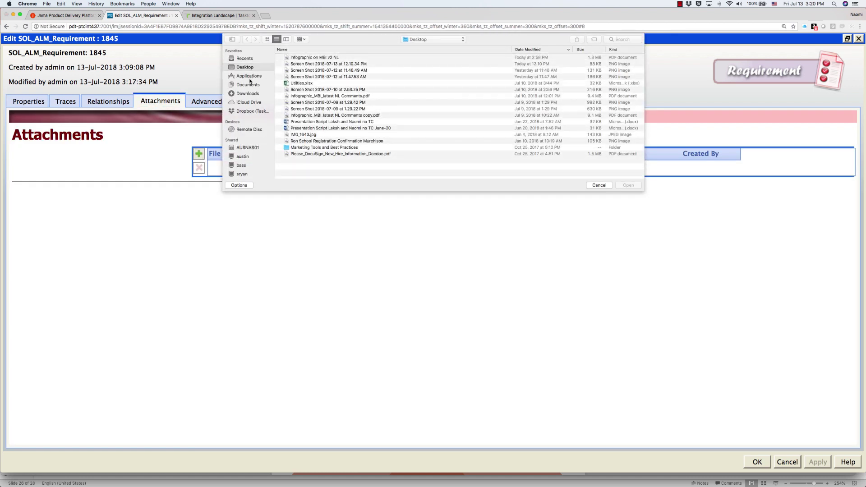
left_click(248, 93)
double_click(320, 58)
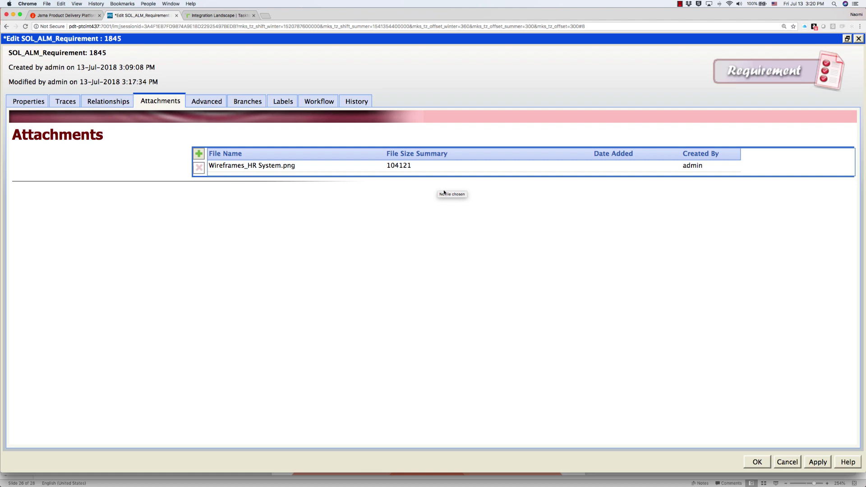
left_click(818, 462)
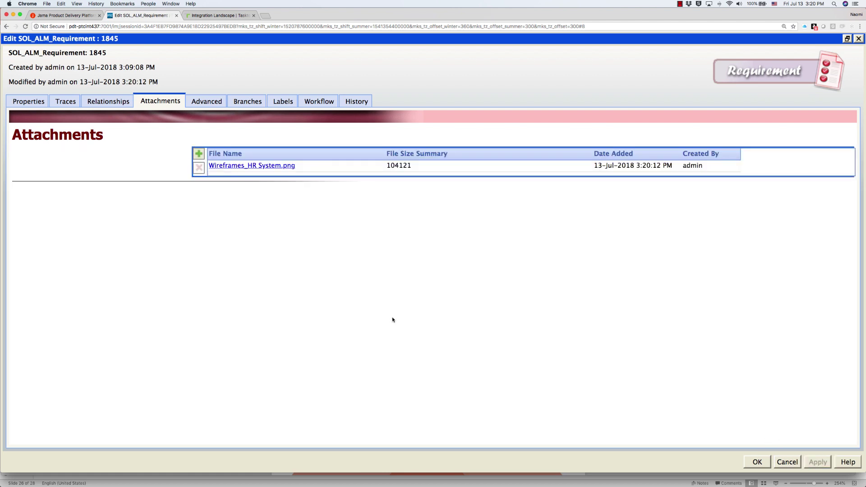
left_click(29, 101)
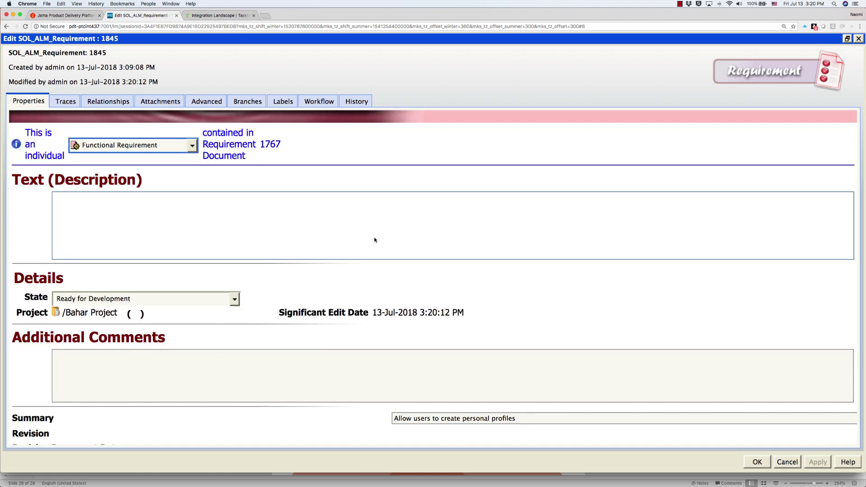
Comment asking Product to confirm the wireframe is final, then set state to In Scoping / Breakdown
left_click(377, 364)
type("Hi Product,")
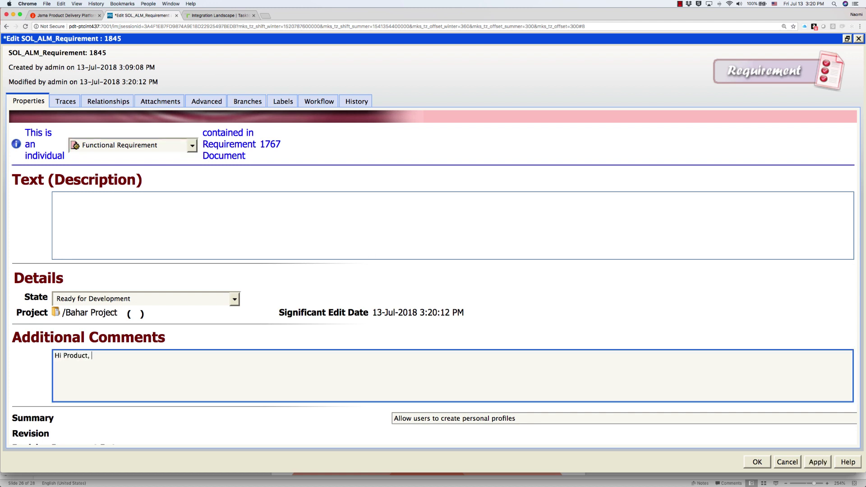
type(" can you confirm the attached wir")
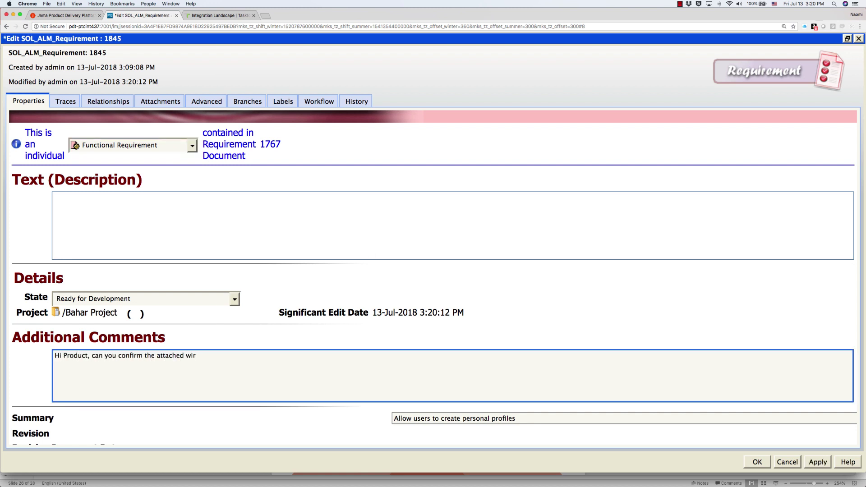
type("eframe design is the final one? Thanks!")
left_click(817, 462)
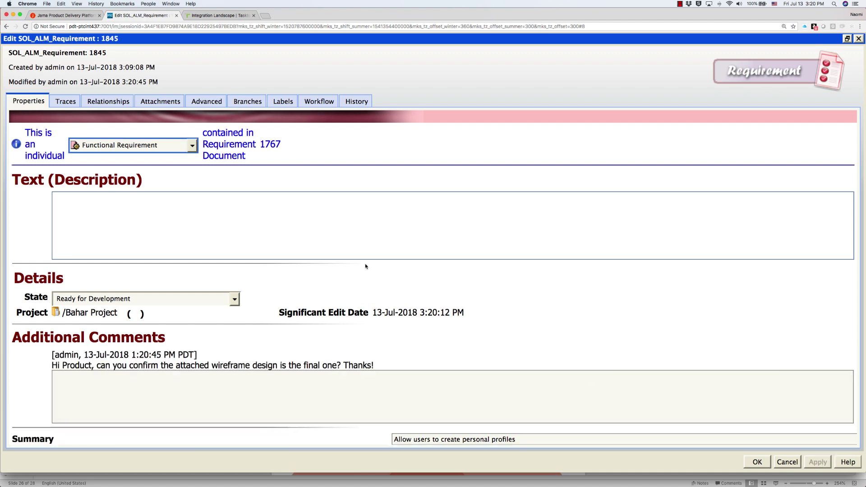
left_click(235, 300)
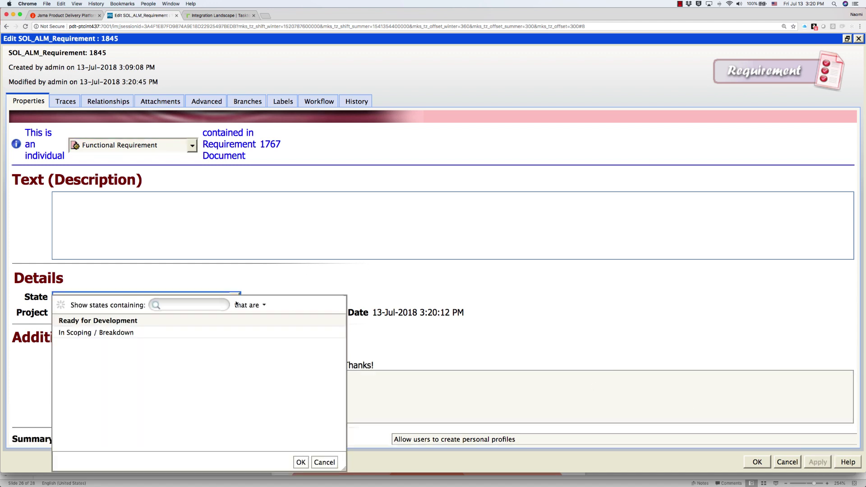
double_click(102, 333)
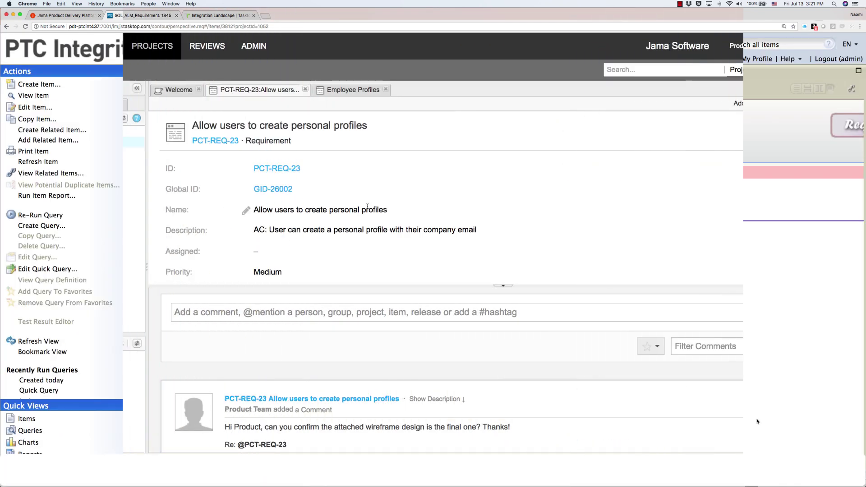
Check PCT-REQ-23's In Scoping / Breakdown status, Dev Team 1 team and synced wireframe attachment
scroll(368, 207, "down", 3)
scroll(368, 206, "down", 1)
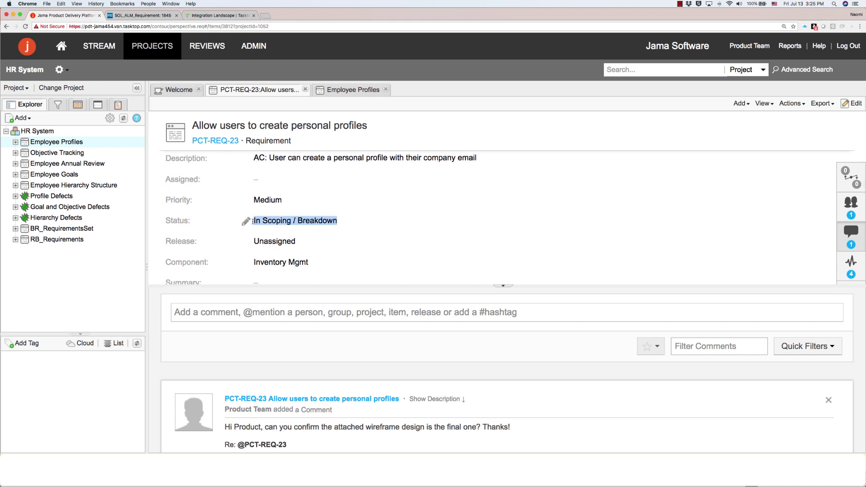
scroll(366, 246, "down", 5)
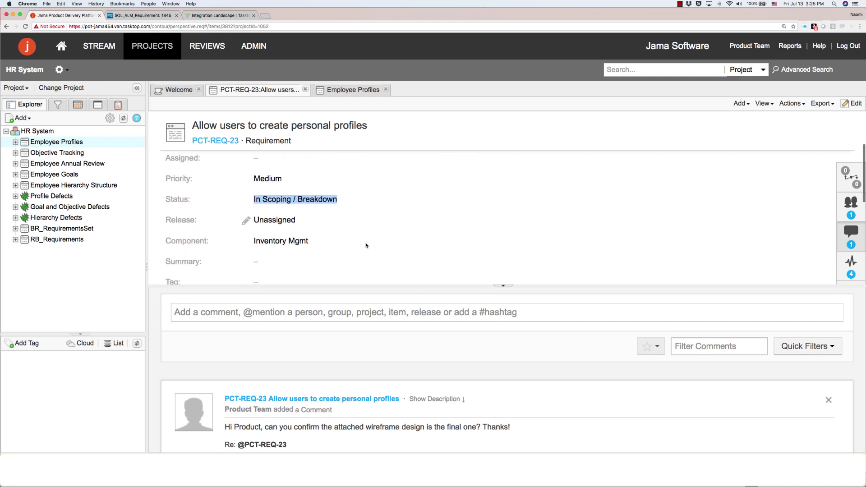
scroll(366, 245, "down", 2)
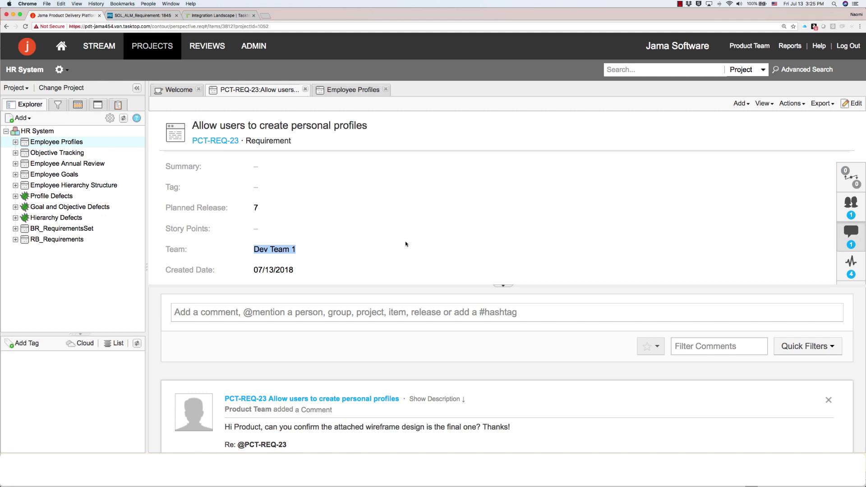
scroll(406, 244, "down", 5)
left_click_drag(430, 229, 257, 229)
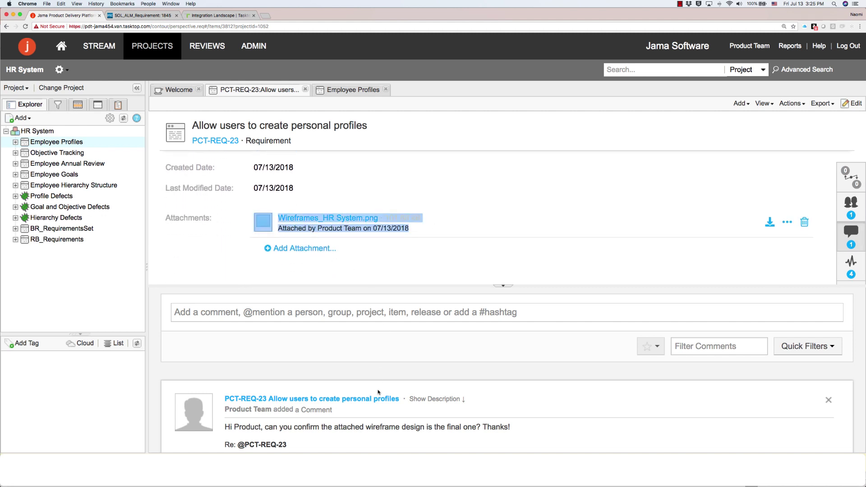
scroll(381, 389, "down", 3)
scroll(442, 203, "up", 5)
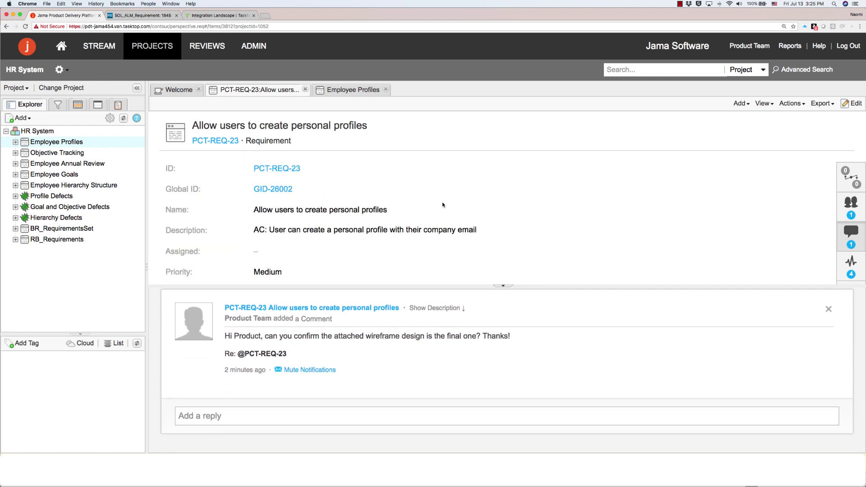
Reply 'Hi Dev, yes, these are the final wireframes for the profiles.' to the comment
left_click(228, 415)
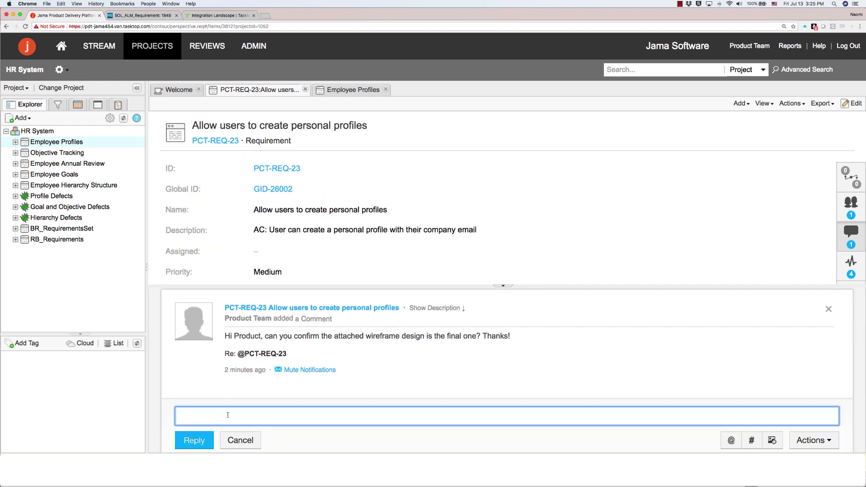
type("Hi Dev, yes, th")
key("BackSpace")
key("BackSpace")
type("yes, these are the final wireframes for the profiles.")
left_click(200, 442)
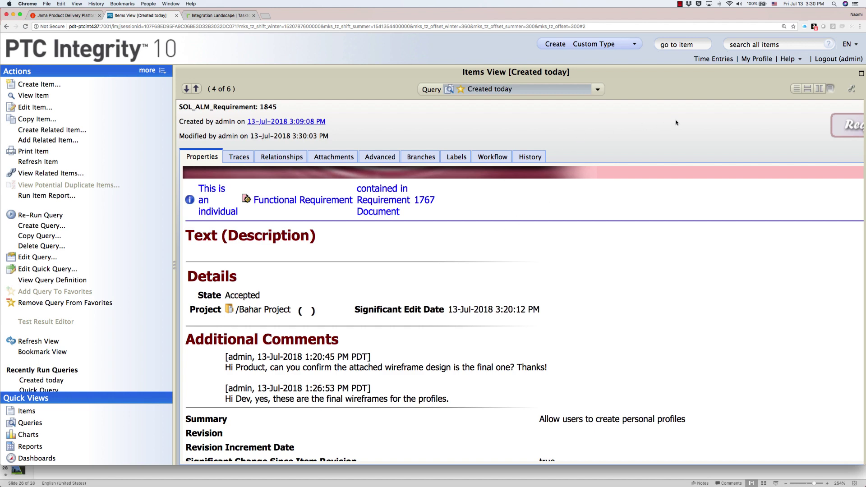
Change requirement 1845's state from Accepted to In Progress and save it
right_click(676, 123)
left_click(693, 141)
double_click(237, 313)
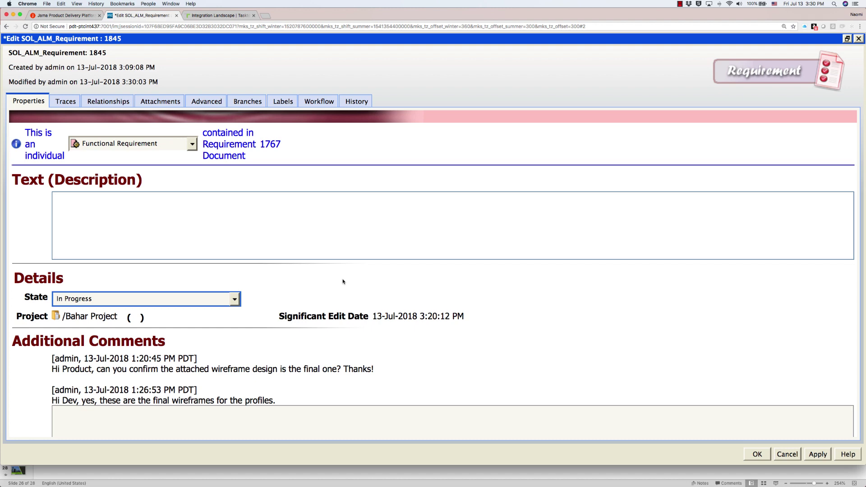
left_click(818, 455)
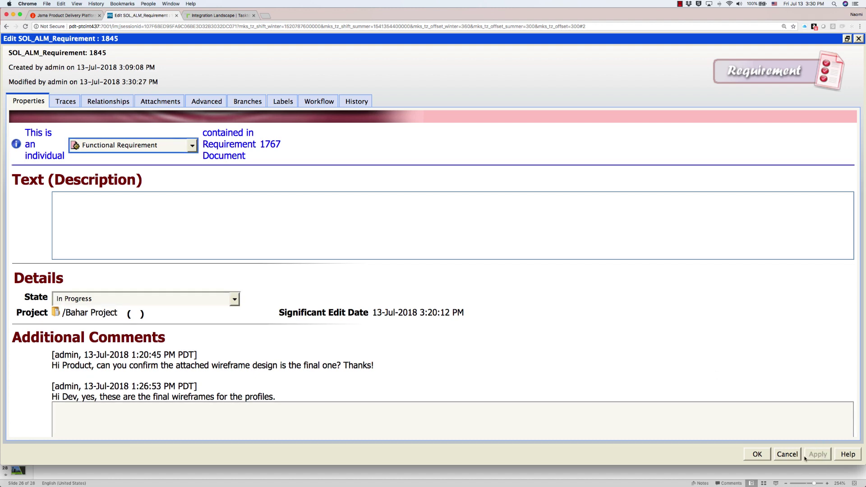
left_click(757, 455)
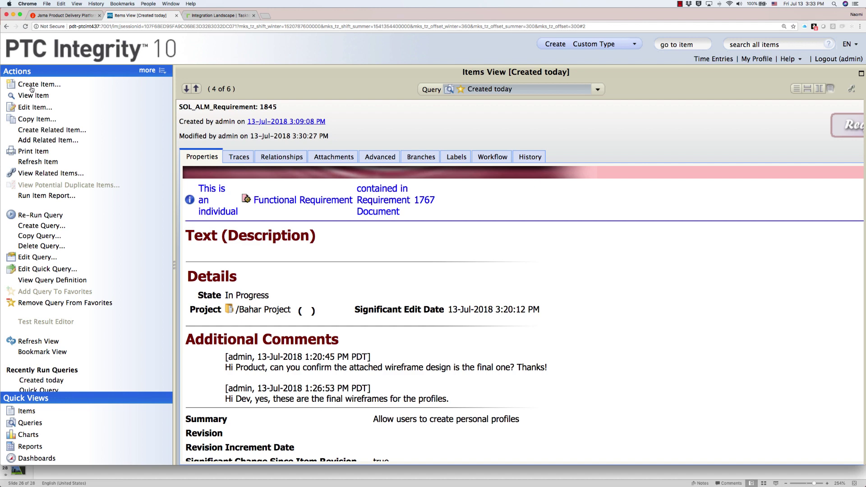
left_click(31, 89)
Create a Blocker defect 'Pictures in .jpg format are not displaying on the user profile', described 'Very annoying'
double_click(237, 255)
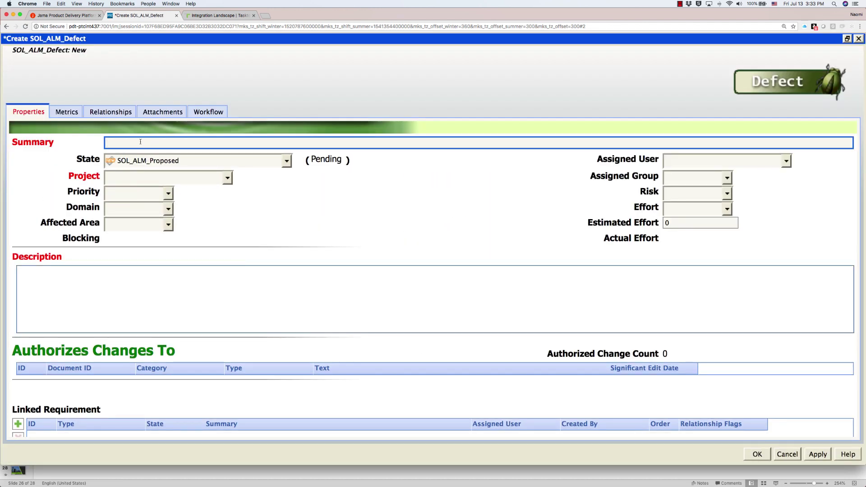
type("Pictures in .jpg format are not displaying on the user profile")
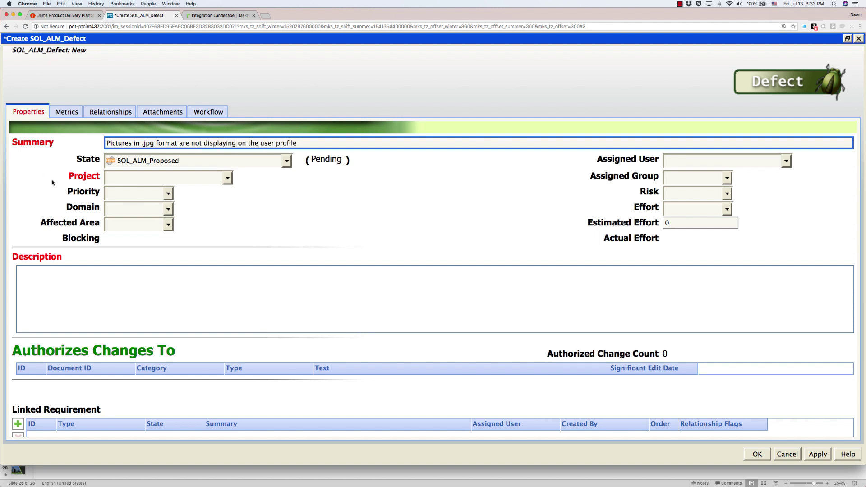
left_click(226, 178)
double_click(144, 206)
left_click(108, 324)
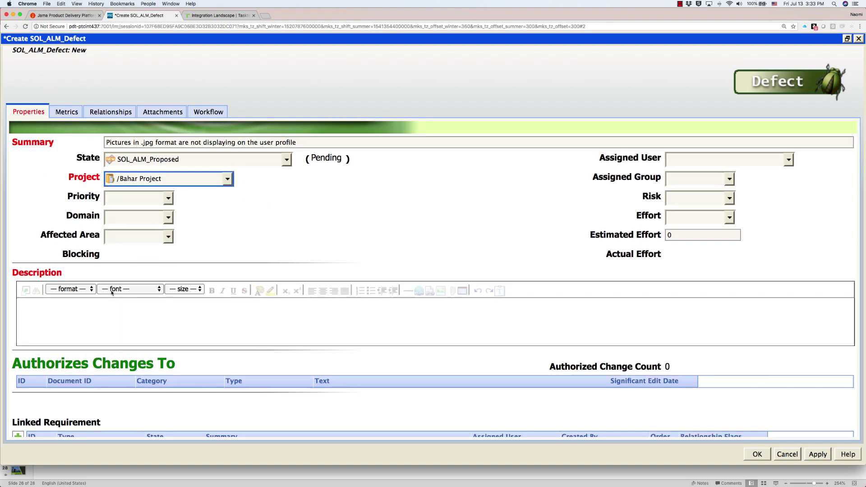
type("Very annoying")
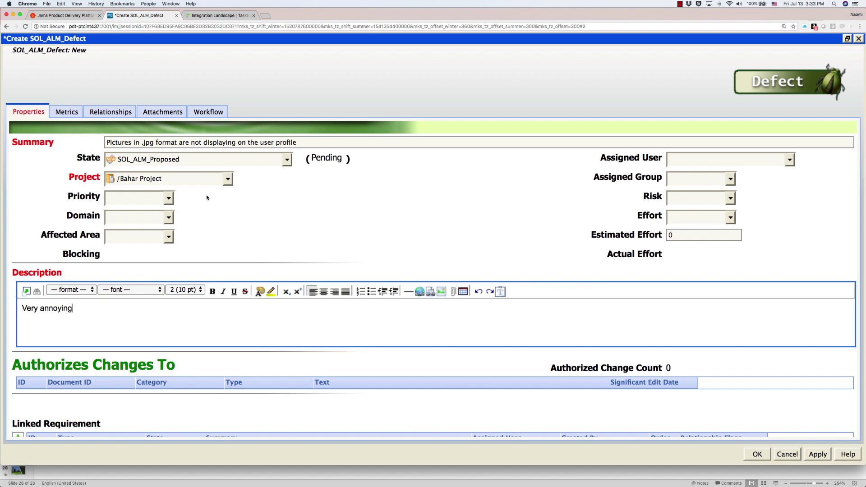
left_click(166, 202)
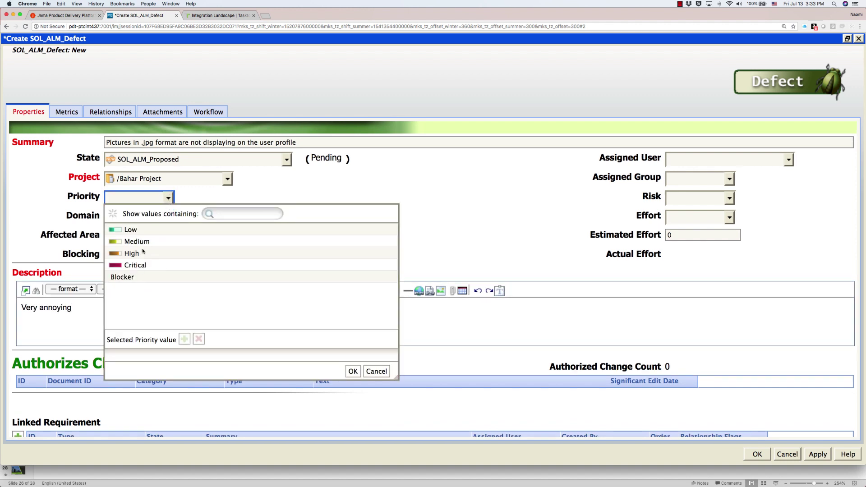
double_click(135, 278)
Link requirement 1845 to the defect and save it
scroll(90, 325, "down", 3)
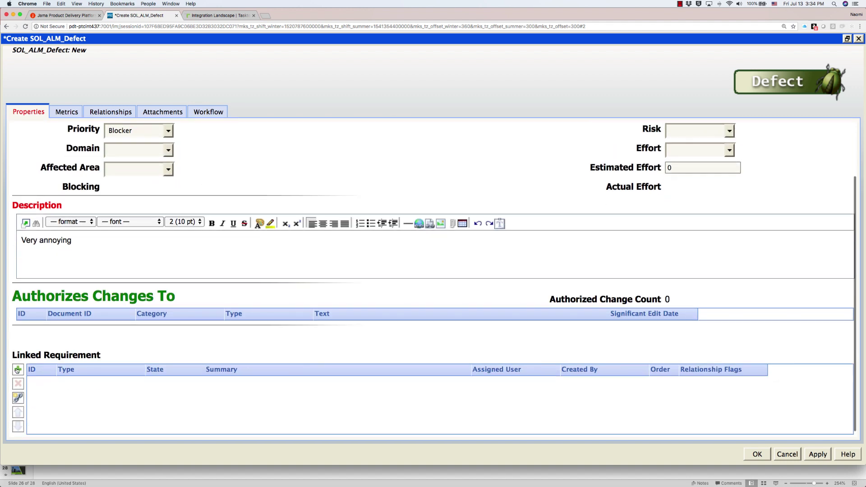
left_click(19, 371)
left_click(466, 246)
type("1845")
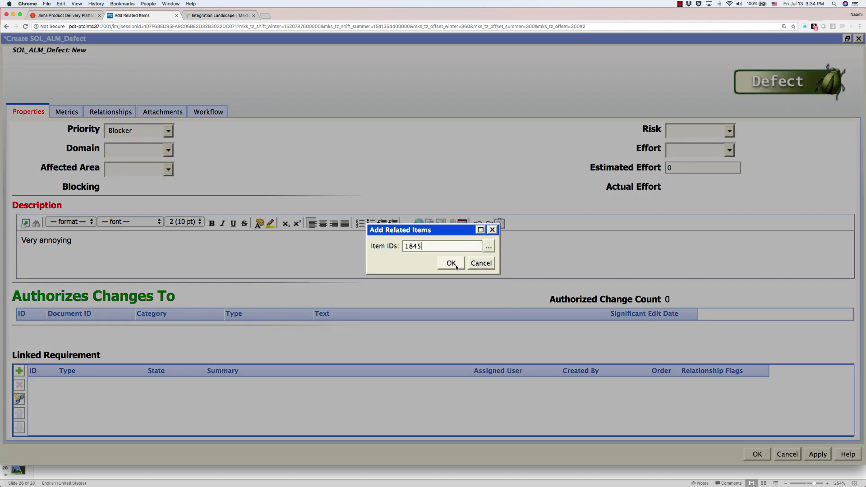
left_click(451, 264)
left_click(818, 454)
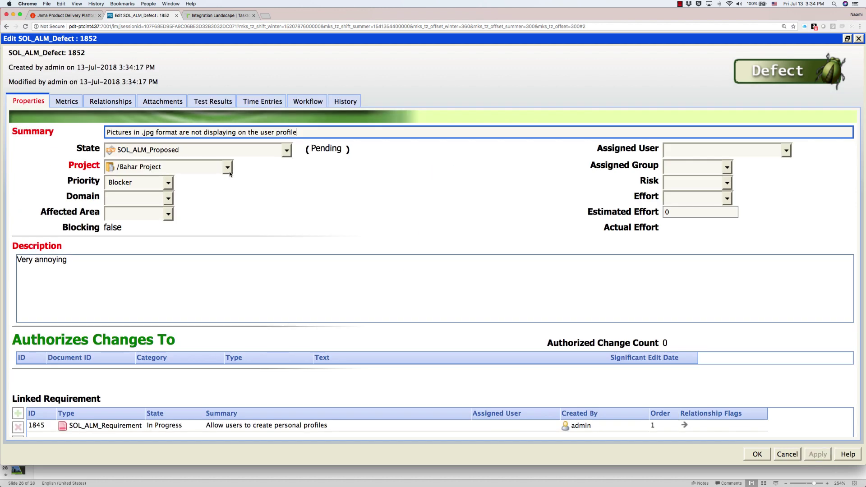
Change defect 1852's state to In Progress, apply the change and close the editor
left_click(287, 152)
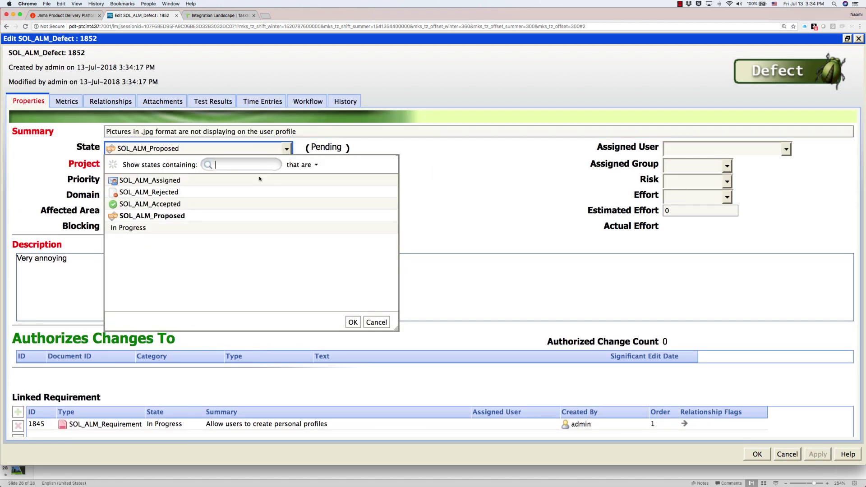
left_click(238, 231)
left_click(817, 454)
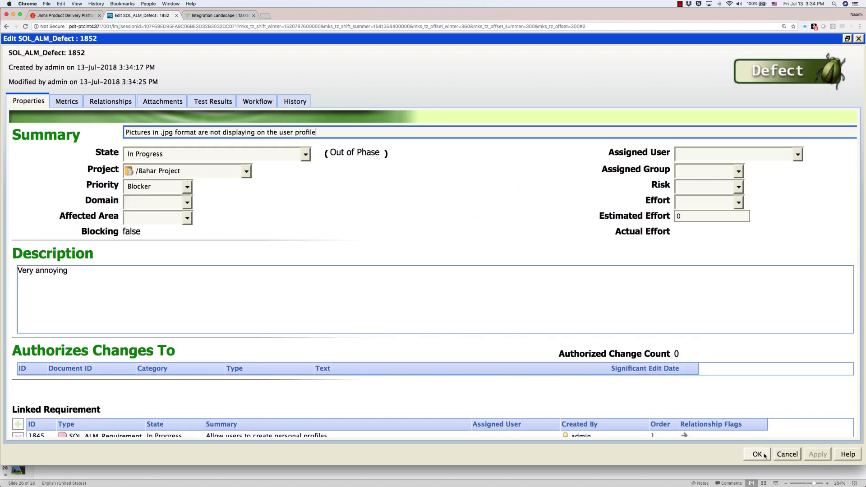
left_click(758, 455)
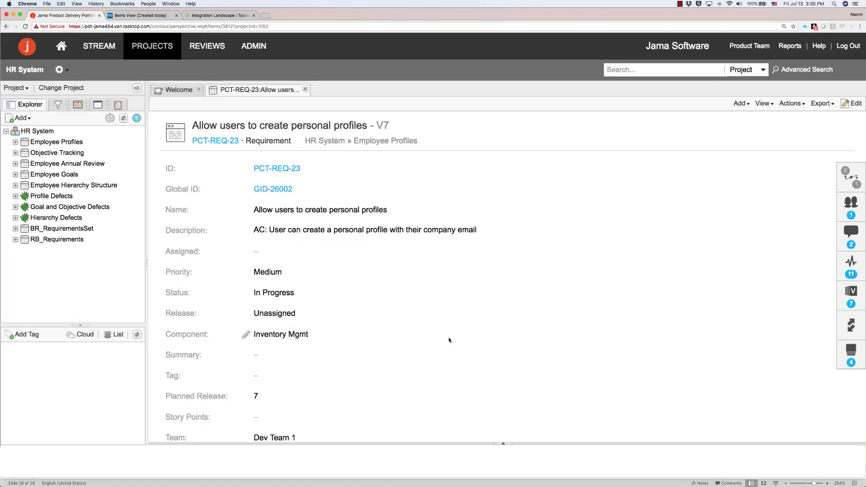
Open linked defect PCT-BUG-8 from PCT-REQ-23's Relationships panel
left_click(860, 180)
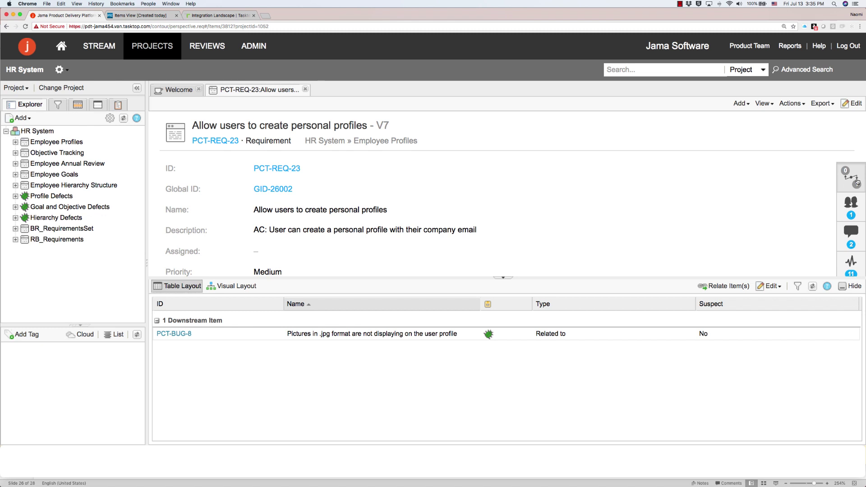
left_click(168, 335)
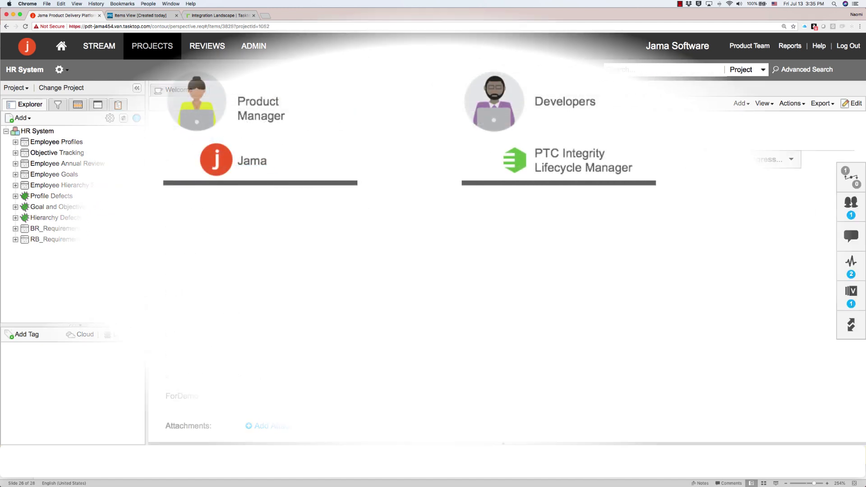